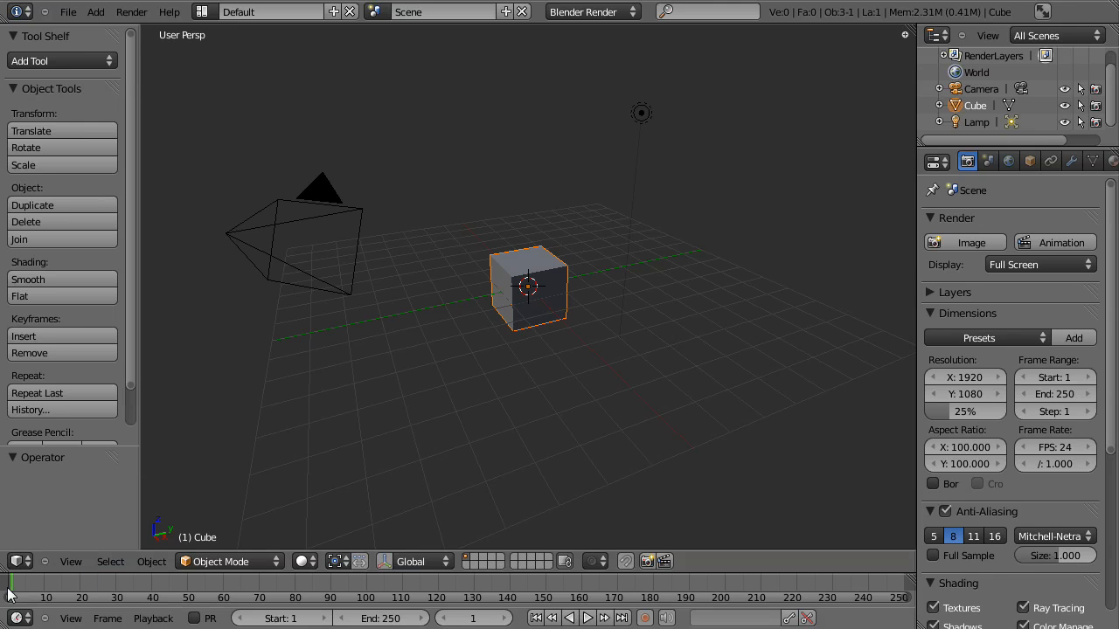
- Scrub the current frame along the timeline to frame 24 and back to frame 1
{"action": "mouse_move", "coordinate": [33, 586]}
{"action": "left_mouse_down"}
{"action": "mouse_move", "coordinate": [211, 575]}
{"action": "mouse_move", "coordinate": [196, 538]}
{"action": "mouse_move", "coordinate": [177, 547]}
{"action": "mouse_move", "coordinate": [365, 601]}
{"action": "mouse_move", "coordinate": [487, 612]}
{"action": "mouse_move", "coordinate": [145, 622]}
{"action": "mouse_move", "coordinate": [504, 581]}
{"action": "mouse_move", "coordinate": [505, 592]}
{"action": "mouse_move", "coordinate": [237, 599]}
{"action": "mouse_move", "coordinate": [735, 546]}
{"action": "mouse_move", "coordinate": [246, 605]}
{"action": "mouse_move", "coordinate": [710, 553]}
{"action": "mouse_move", "coordinate": [723, 580]}
{"action": "mouse_move", "coordinate": [741, 577]}
{"action": "mouse_move", "coordinate": [3, 596]}
{"action": "mouse_move", "coordinate": [26, 591]}
{"action": "left_mouse_up"}
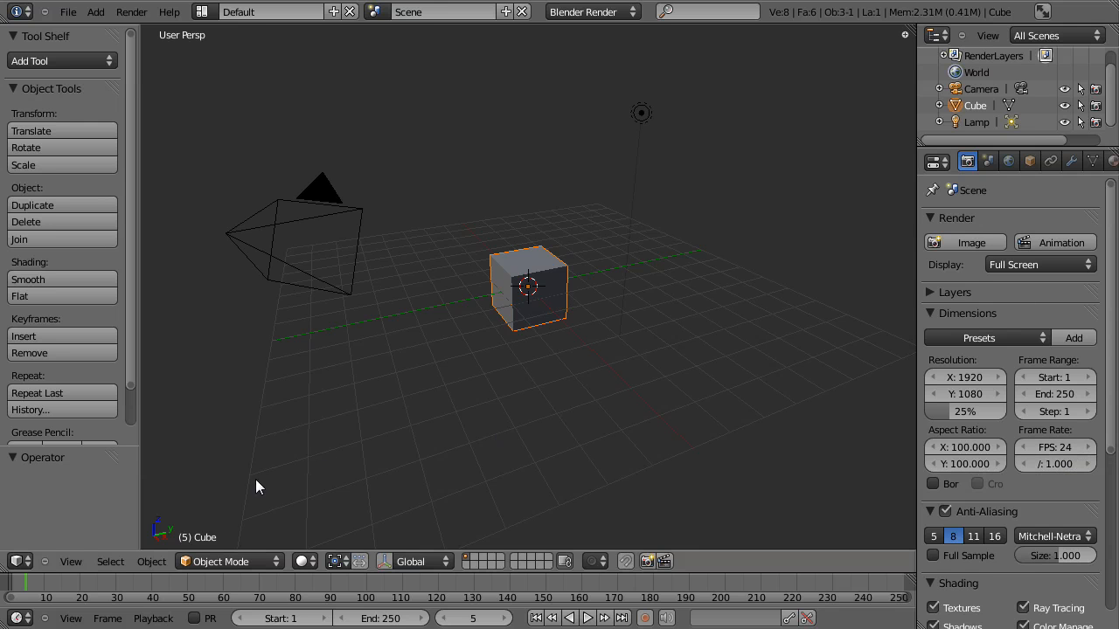
{"action": "left_click", "coordinate": [47, 579]}
{"action": "left_click_drag", "start_coordinate": [47, 579], "coordinate": [95, 576]}
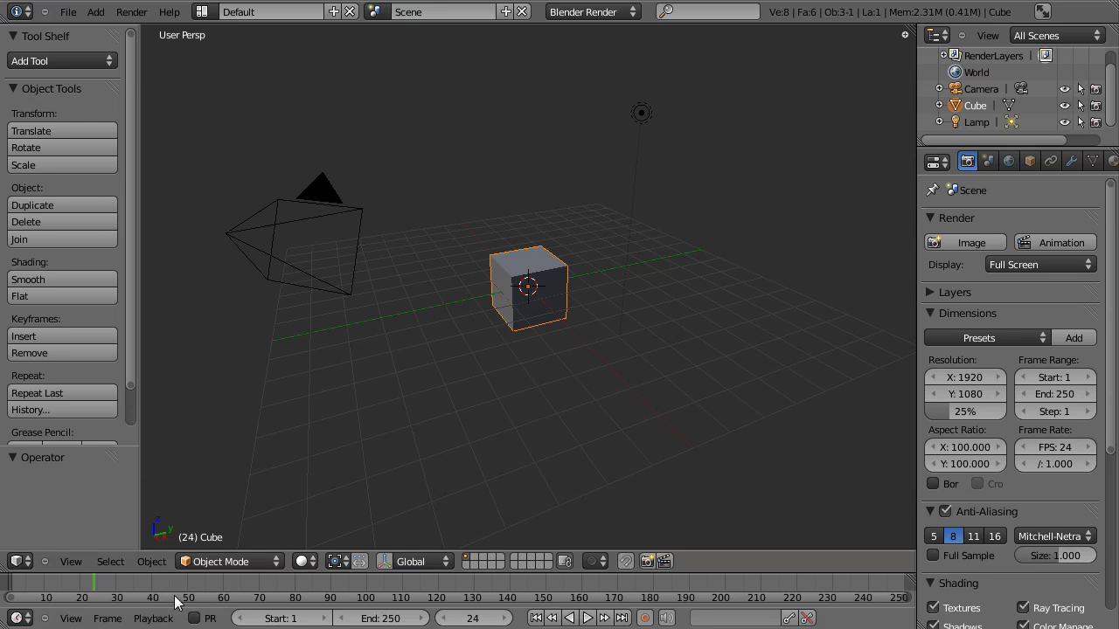
{"action": "left_click_drag", "start_coordinate": [94, 583], "coordinate": [17, 583]}
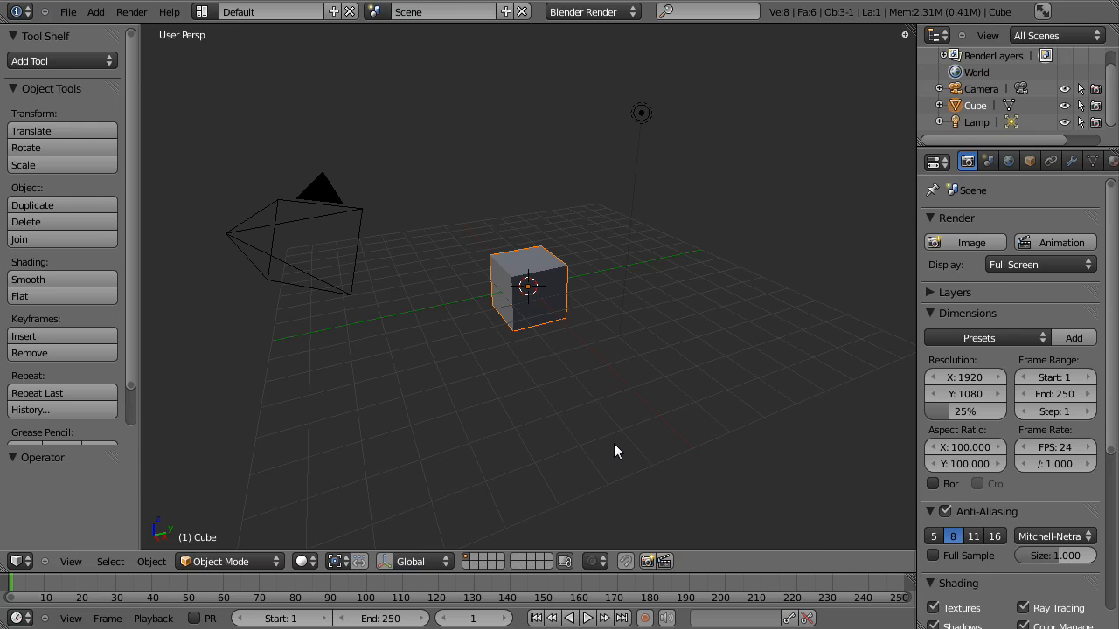
- Switch to the top orthographic view and insert a LocRotScale keyframe for the cube at frame 1
{"action": "key", "text": "KP_7"}
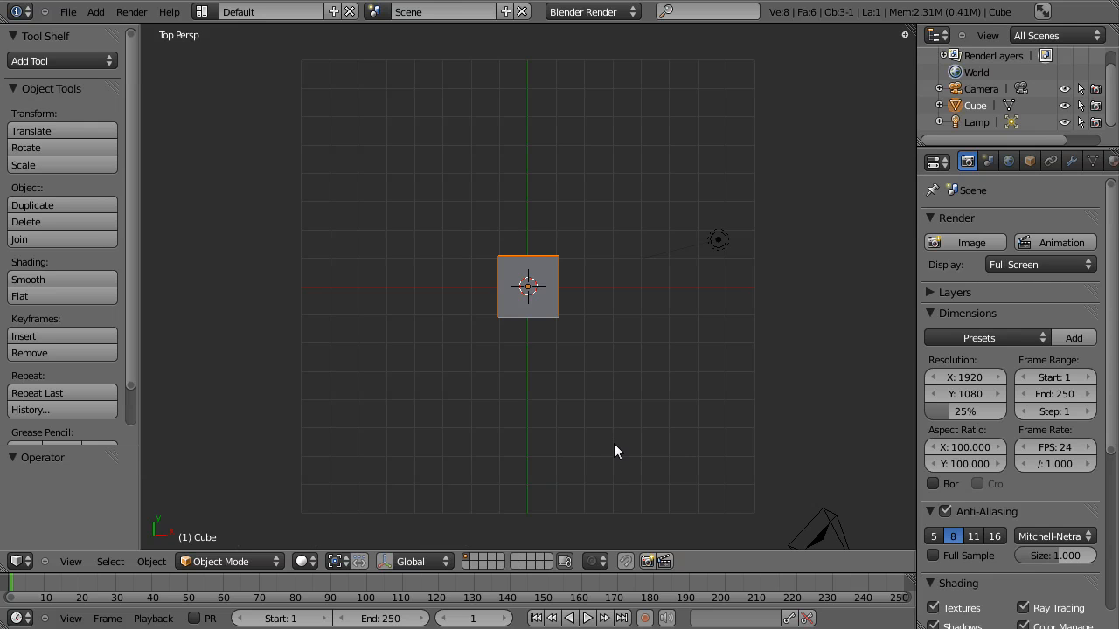
{"action": "key", "text": "KP_5"}
{"action": "key", "text": "KP_5"}
{"action": "key", "text": "KP_5"}
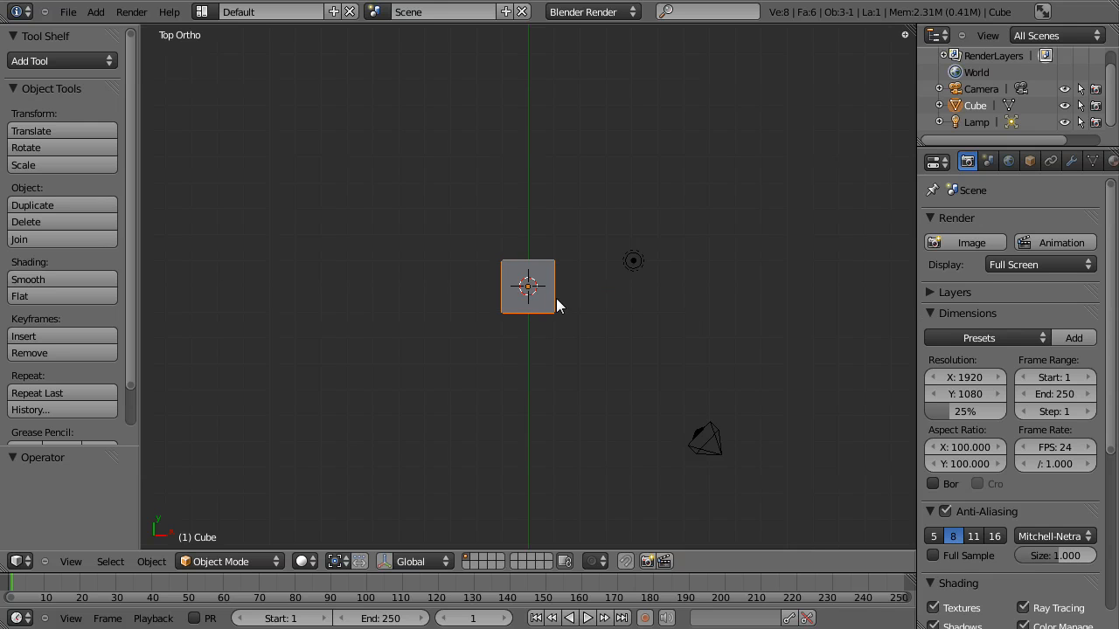
{"action": "key", "text": "i"}
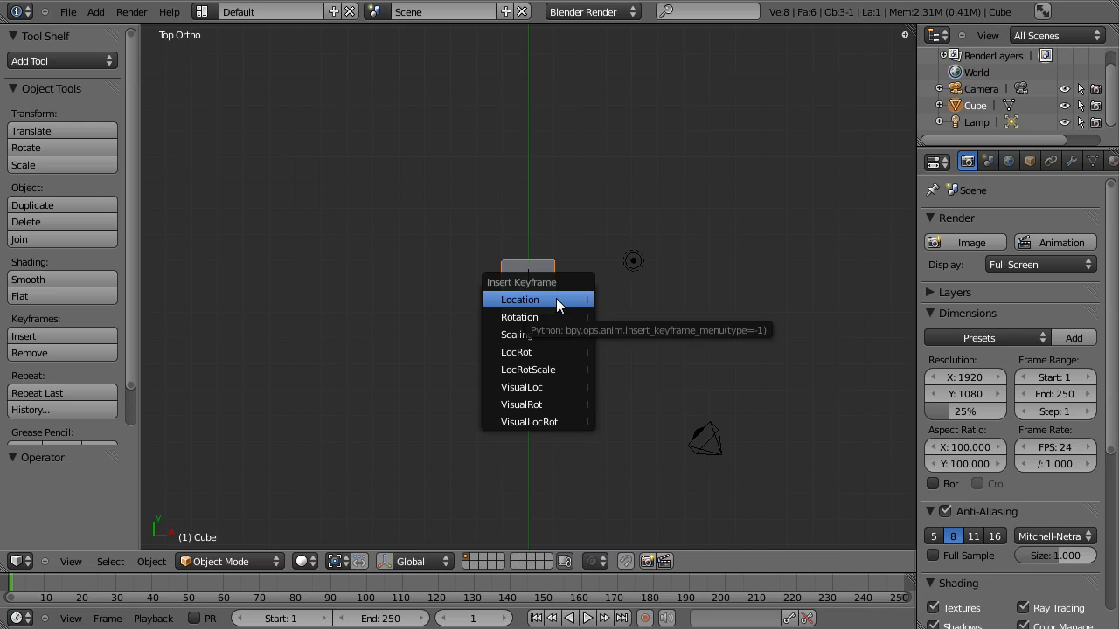
{"action": "left_click", "coordinate": [546, 370]}
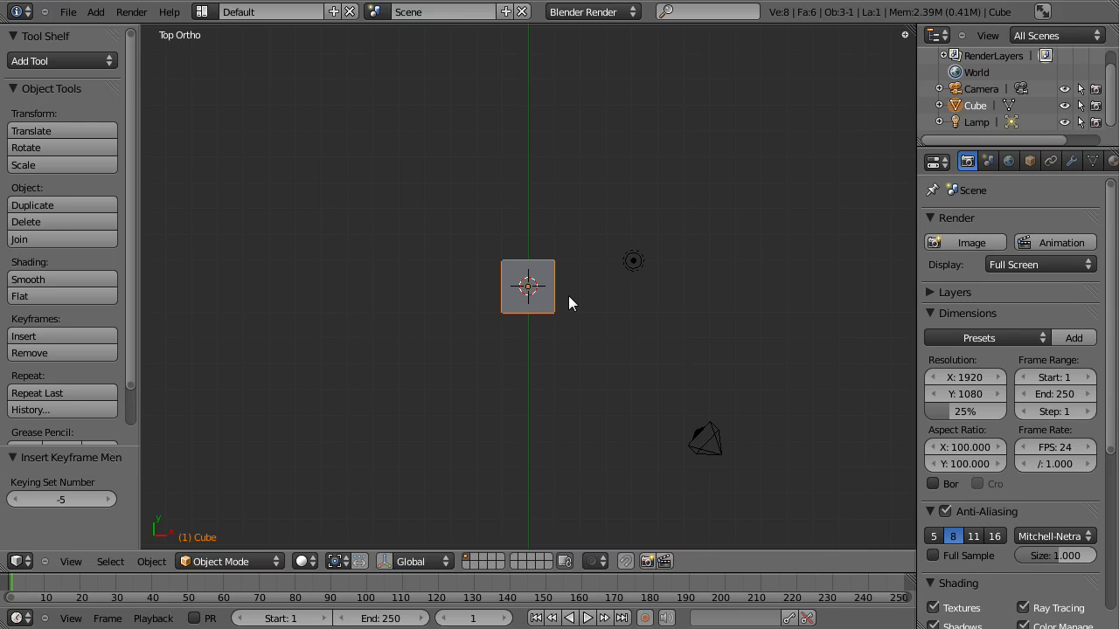
- Go to frame 24 and move the cube about 10 units along the global X axis
{"action": "left_click_drag", "start_coordinate": [35, 584], "coordinate": [11, 589]}
{"action": "left_click", "coordinate": [166, 581]}
{"action": "left_click_drag", "start_coordinate": [162, 582], "coordinate": [94, 585]}
{"action": "key", "text": "g"}
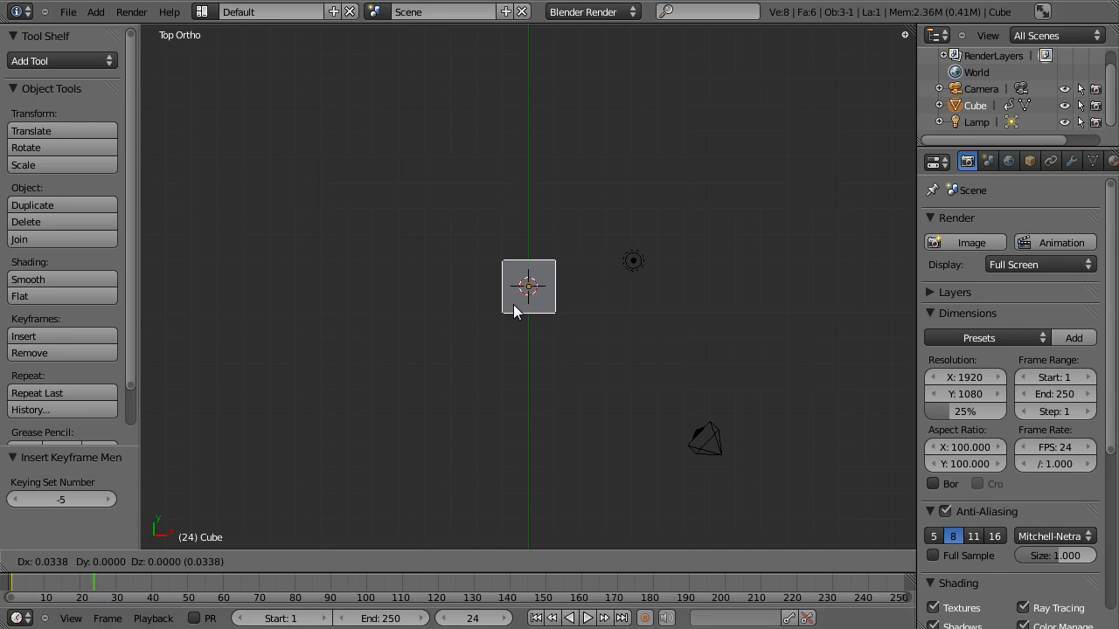
{"action": "key", "text": "x"}
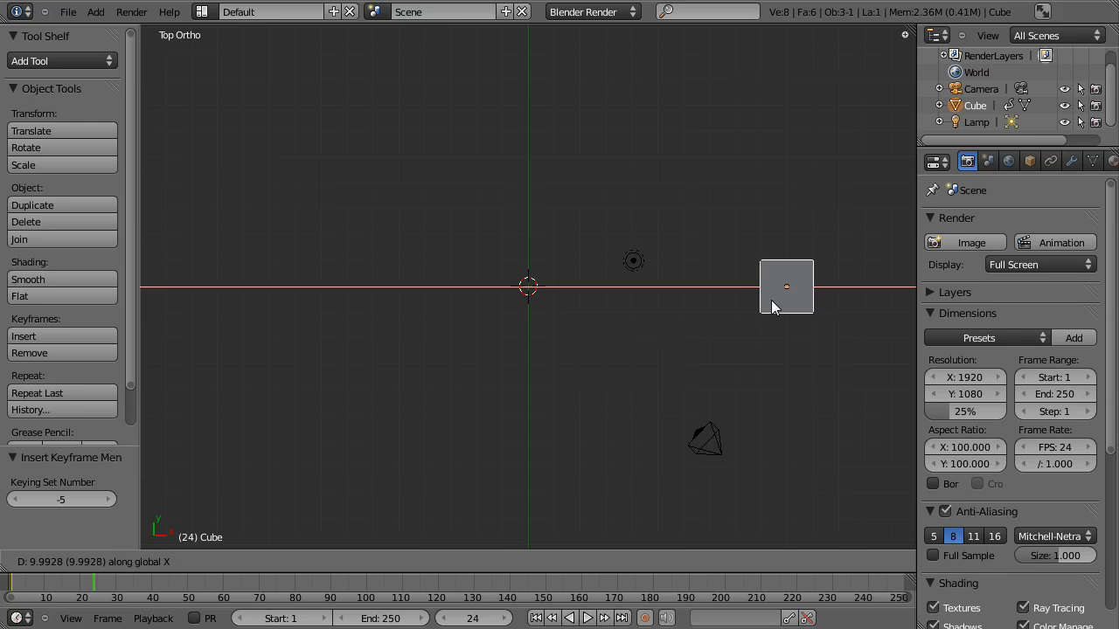
{"action": "left_click", "coordinate": [772, 306]}
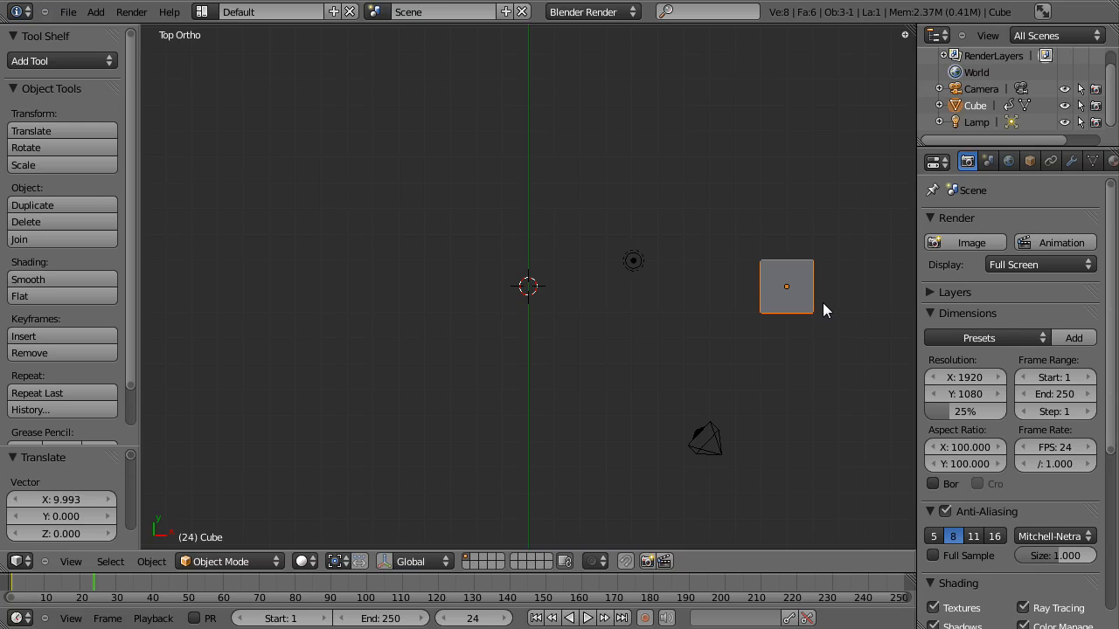
- Insert a LocRotScale keyframe for the cube at frame 24 and scrub back and forth to check the motion
{"action": "key", "text": "i"}
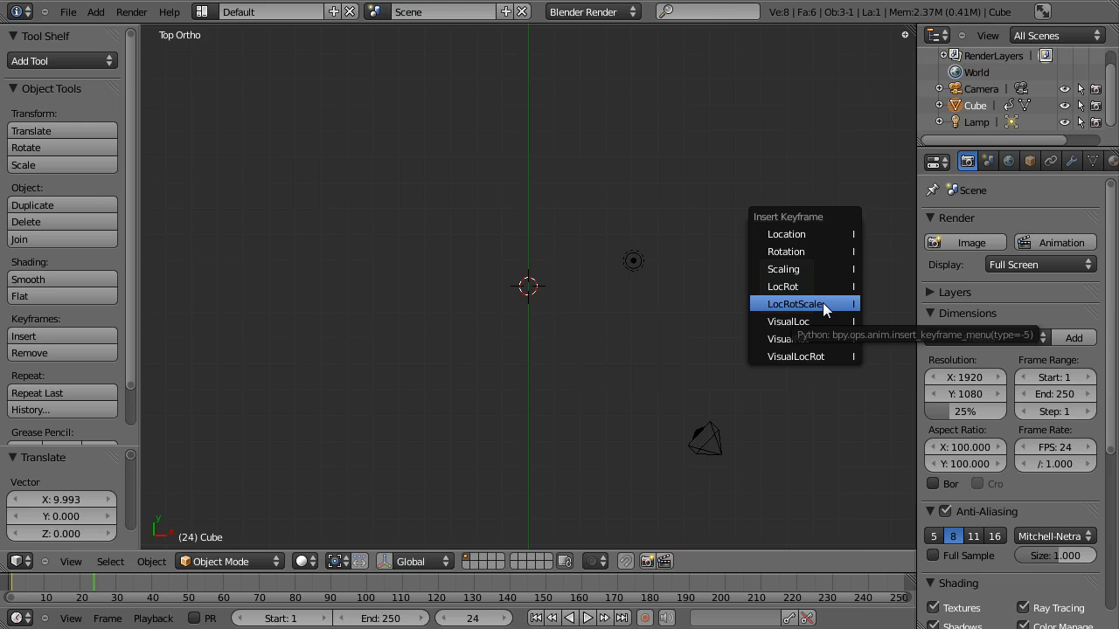
{"action": "left_click", "coordinate": [822, 302]}
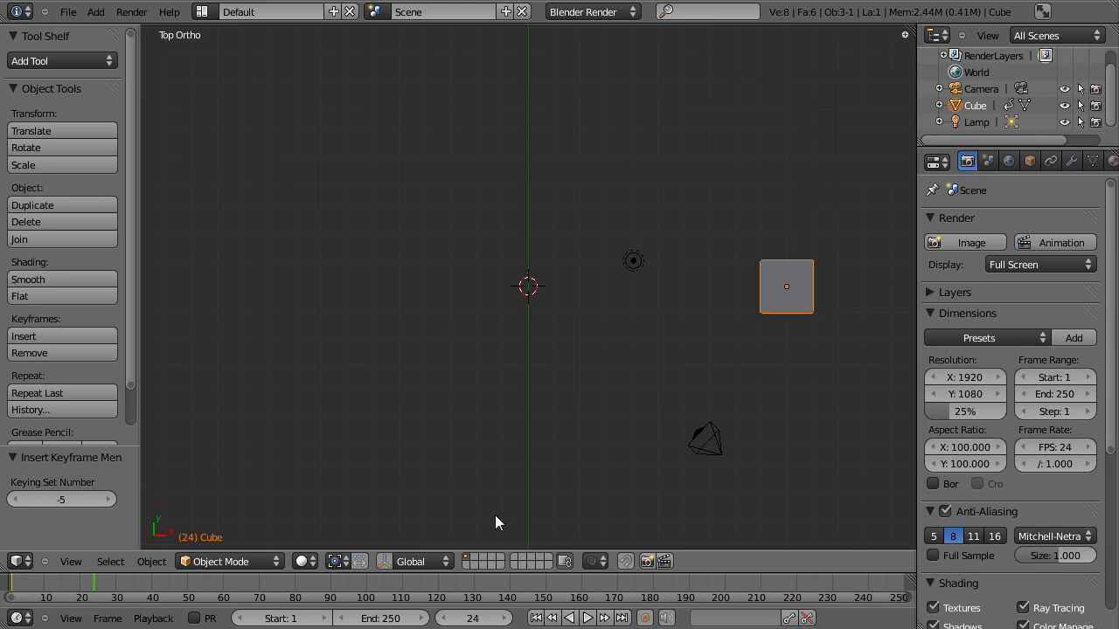
{"action": "left_click_drag", "start_coordinate": [85, 584], "coordinate": [54, 593]}
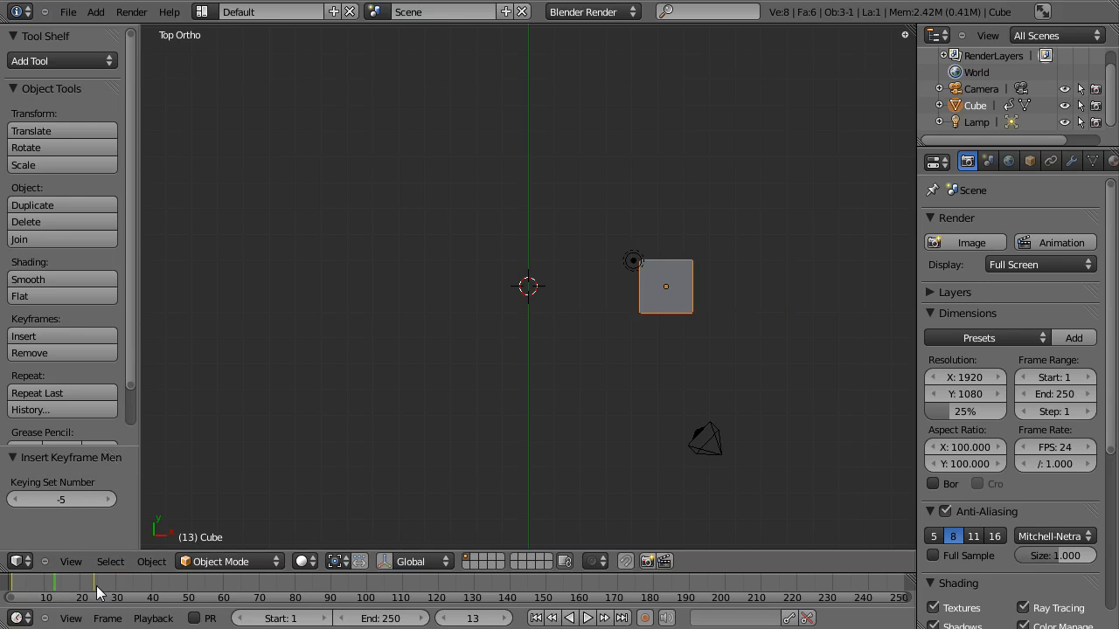
{"action": "left_click_drag", "start_coordinate": [56, 596], "coordinate": [98, 591]}
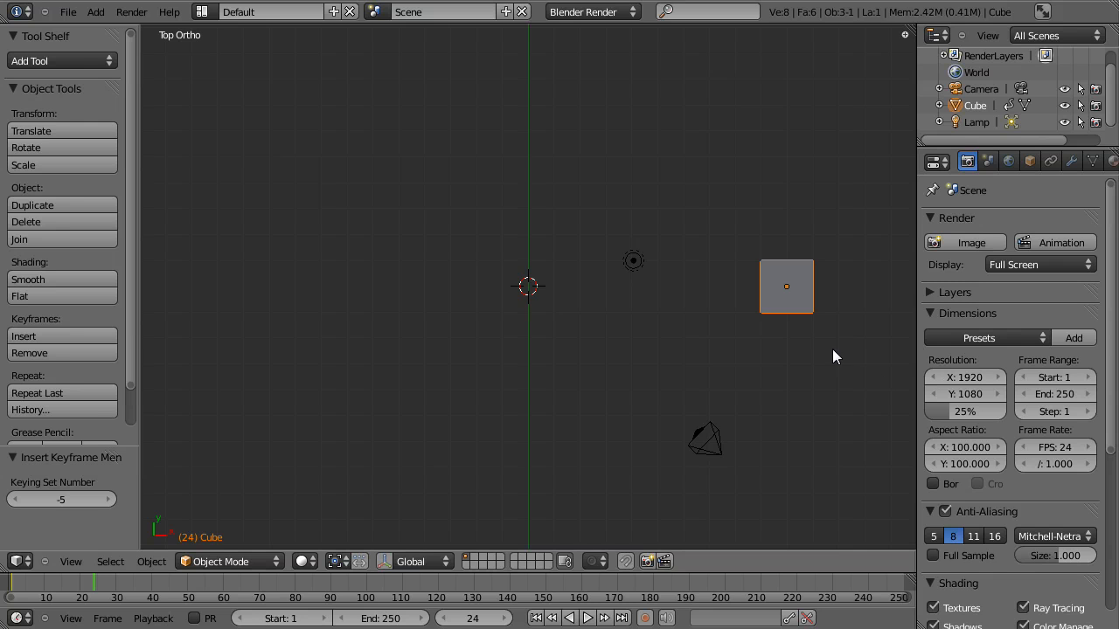
- Turn on automatic keyframing and move the cube about -1.55 in X and 8.41 in Y at frame 24
{"action": "middle_click_drag", "start_coordinate": [715, 435], "coordinate": [666, 451], "text": "shift"}
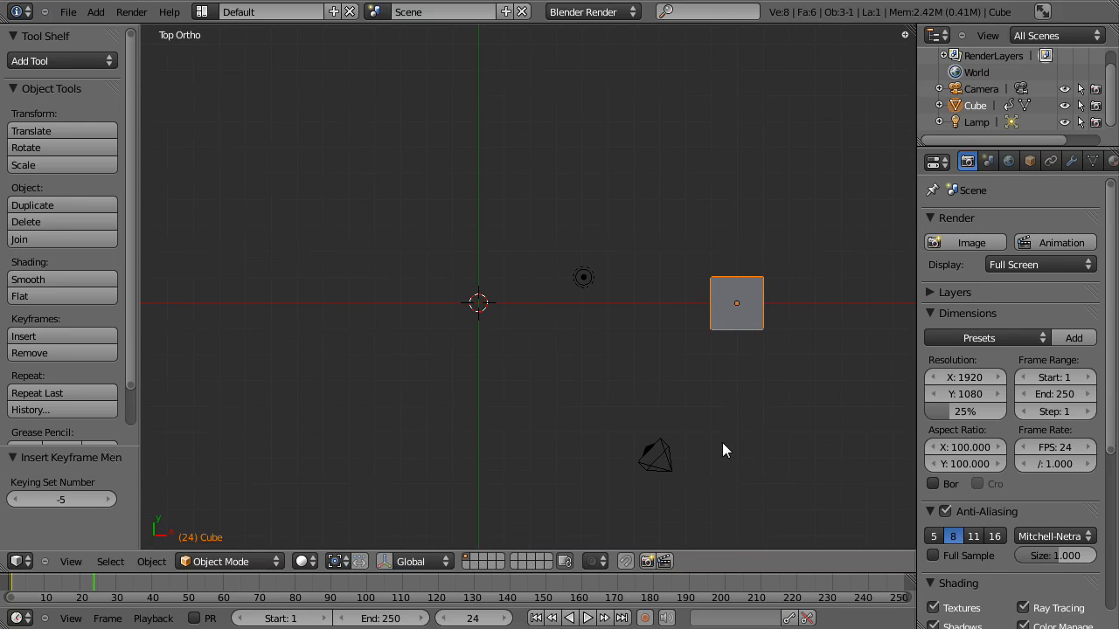
{"action": "left_click", "coordinate": [642, 613]}
{"action": "key", "text": "g"}
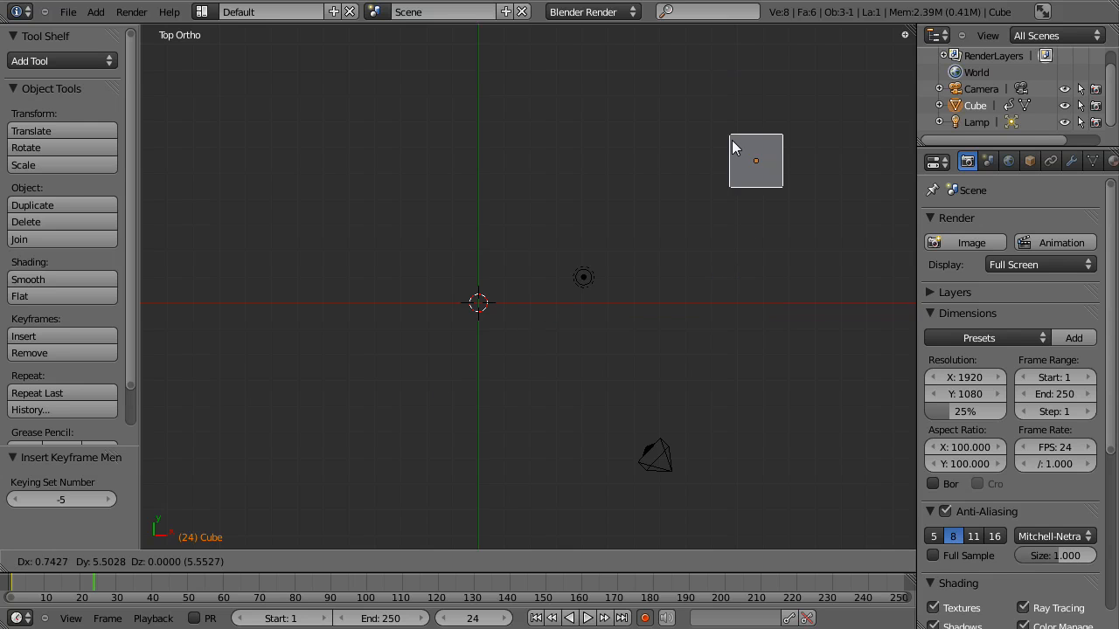
{"action": "left_click", "coordinate": [679, 116]}
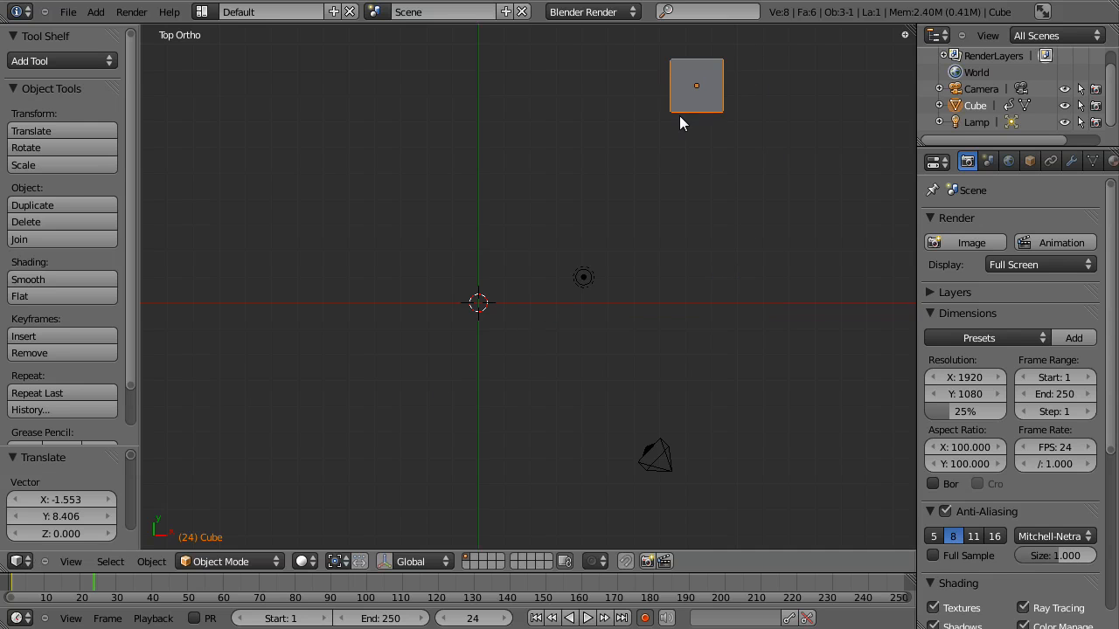
- Go to frame 48 and move the cube about 7.36 in X and -8.41 in Y
{"action": "left_click", "coordinate": [83, 592]}
{"action": "left_click_drag", "start_coordinate": [40, 593], "coordinate": [147, 585]}
{"action": "middle_click_drag", "start_coordinate": [555, 356], "coordinate": [455, 344], "text": "shift"}
{"action": "key", "text": "g"}
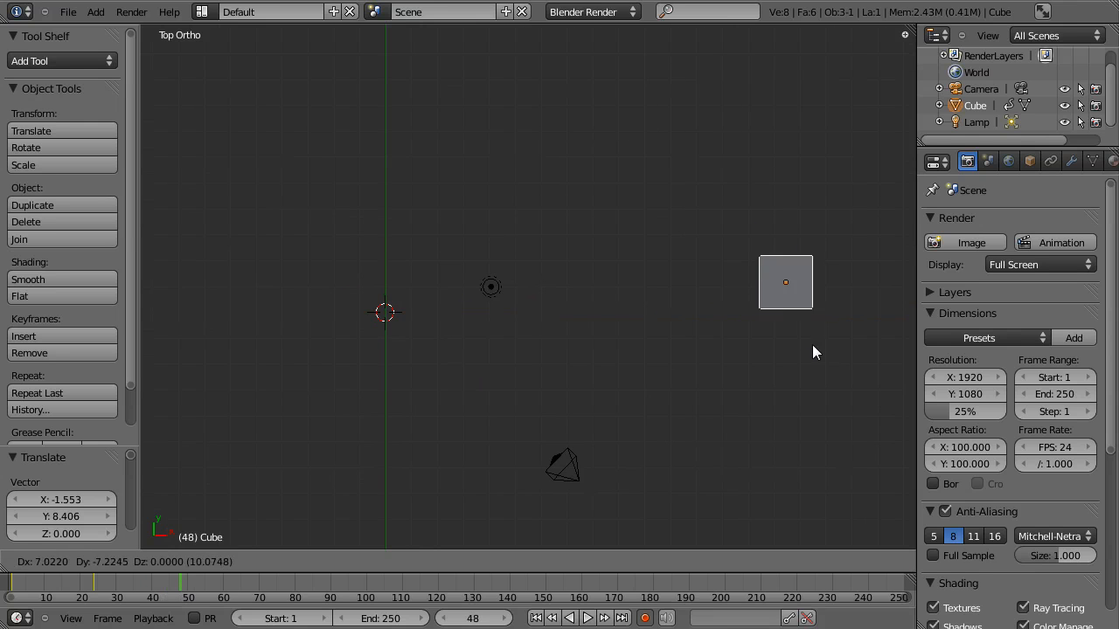
{"action": "left_click", "coordinate": [820, 374]}
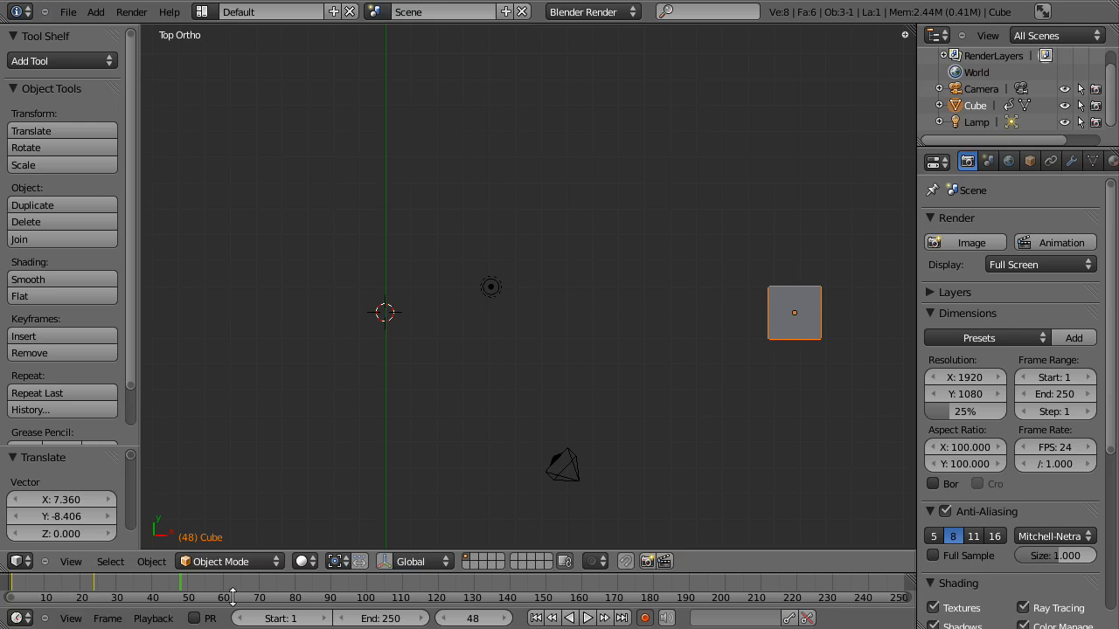
- Rotate the cube by an angle of about -0.545 at frame 48 and about -0.419 at frame 5
{"action": "mouse_move", "coordinate": [191, 585]}
{"action": "left_mouse_down"}
{"action": "mouse_move", "coordinate": [5, 603]}
{"action": "mouse_move", "coordinate": [180, 603]}
{"action": "left_mouse_up"}
{"action": "key", "text": "r"}
{"action": "left_click", "coordinate": [861, 347]}
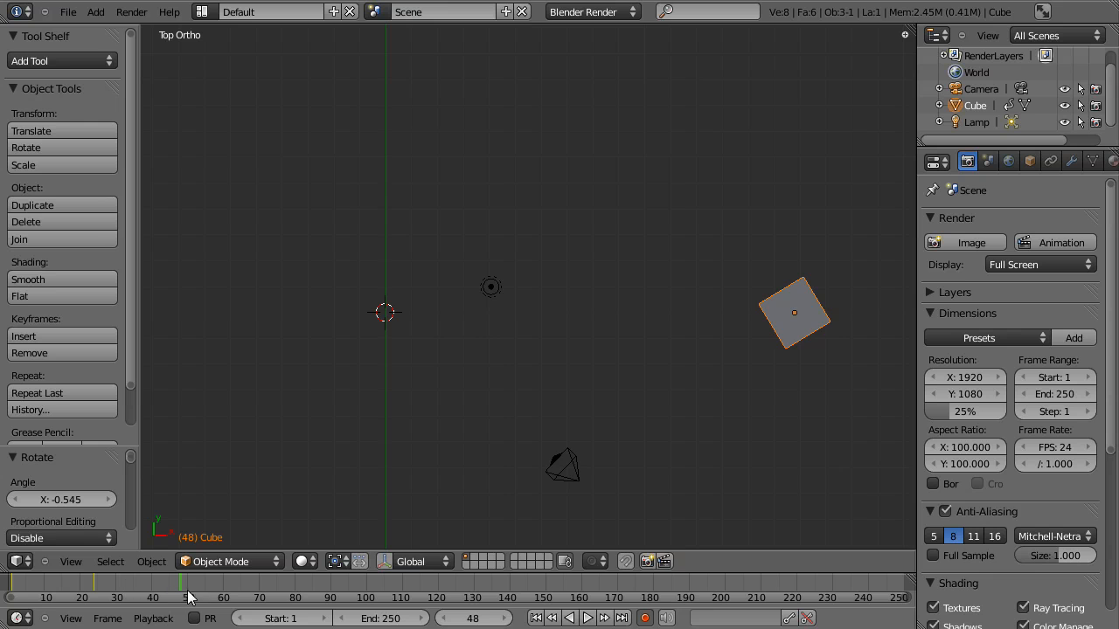
{"action": "left_click_drag", "start_coordinate": [170, 587], "coordinate": [28, 585]}
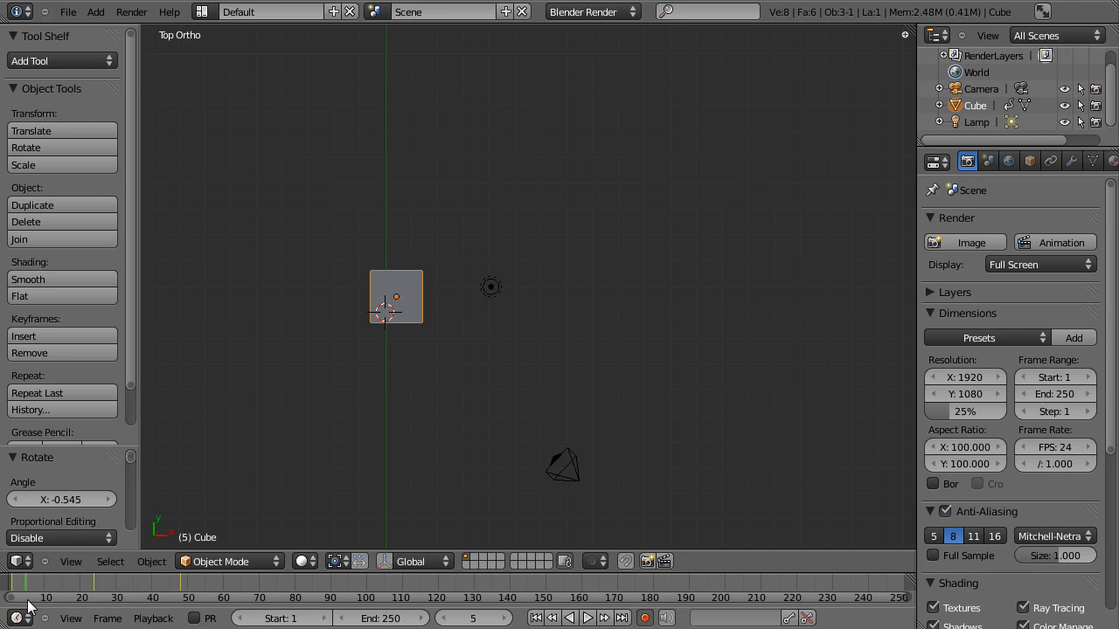
{"action": "key", "text": "r"}
{"action": "left_click", "coordinate": [429, 401]}
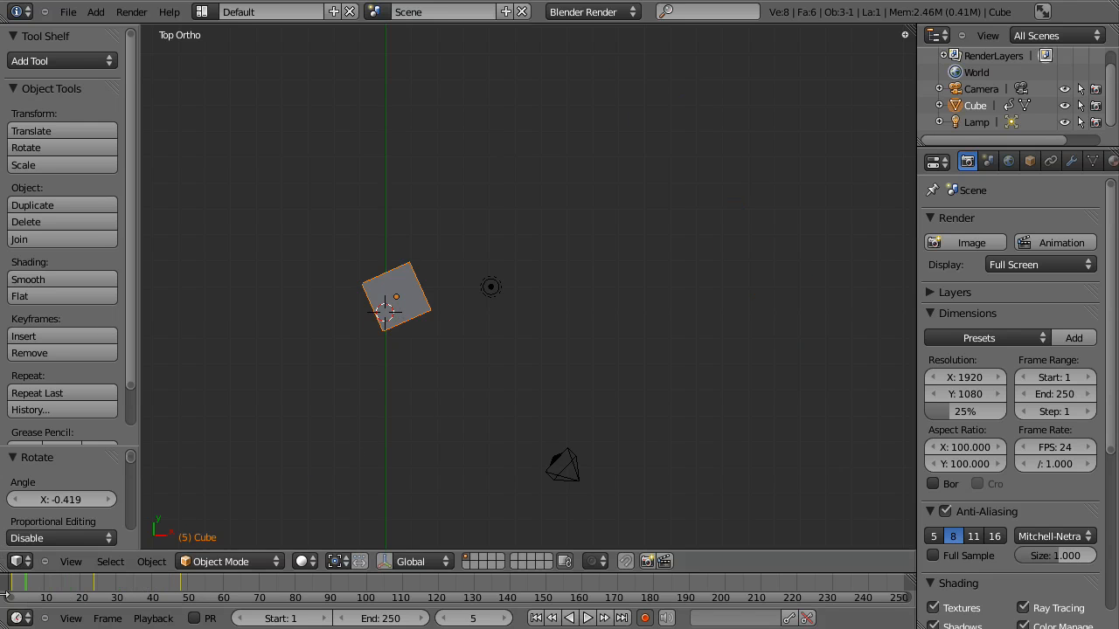
- Scale the cube by about 1.636 at frame 37 and scrub past the last keyframe to frame 52
{"action": "left_click_drag", "start_coordinate": [37, 597], "coordinate": [142, 590]}
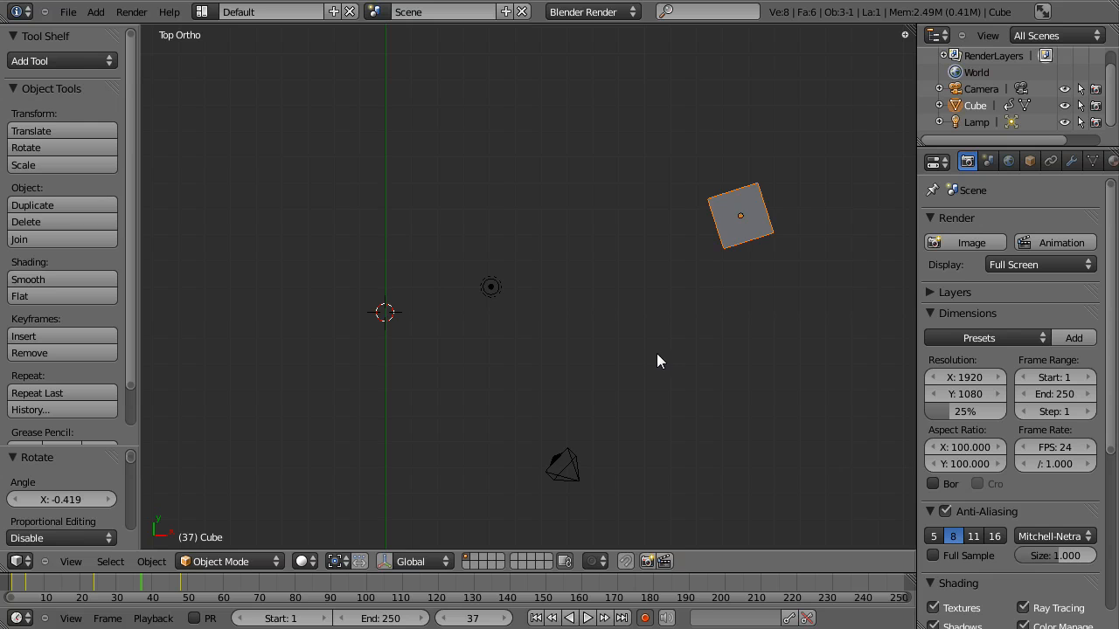
{"action": "key", "text": "s"}
{"action": "left_click", "coordinate": [615, 460]}
{"action": "left_click_drag", "start_coordinate": [141, 592], "coordinate": [188, 601]}
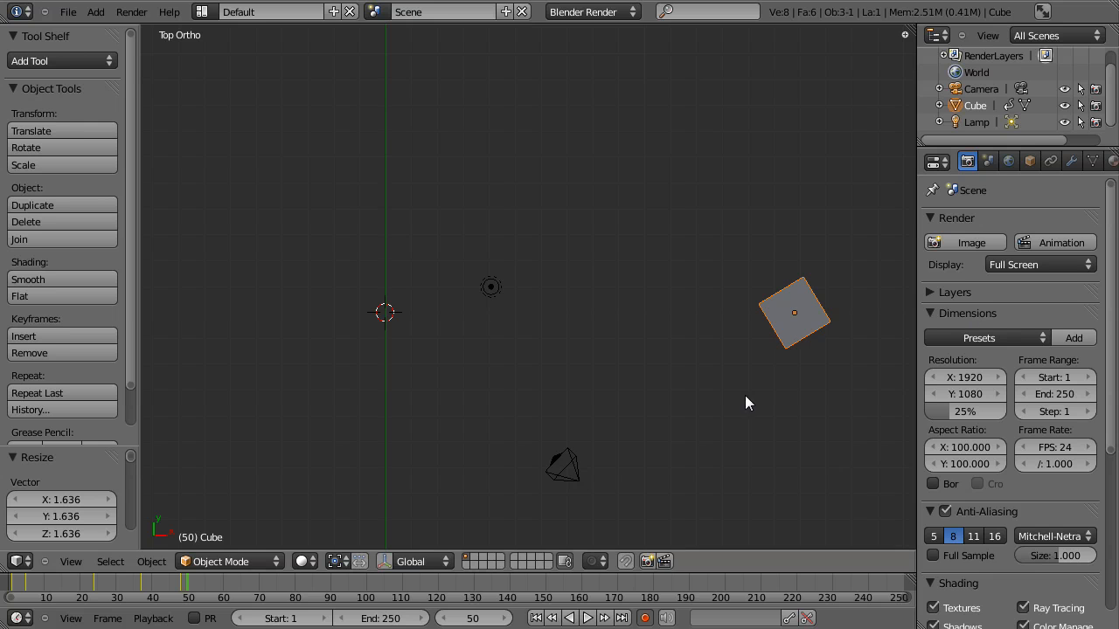
{"action": "mouse_move", "coordinate": [189, 585]}
{"action": "left_mouse_down"}
{"action": "mouse_move", "coordinate": [11, 597]}
{"action": "mouse_move", "coordinate": [187, 576]}
{"action": "mouse_move", "coordinate": [151, 577]}
{"action": "mouse_move", "coordinate": [17, 591]}
{"action": "mouse_move", "coordinate": [194, 590]}
{"action": "left_mouse_up"}
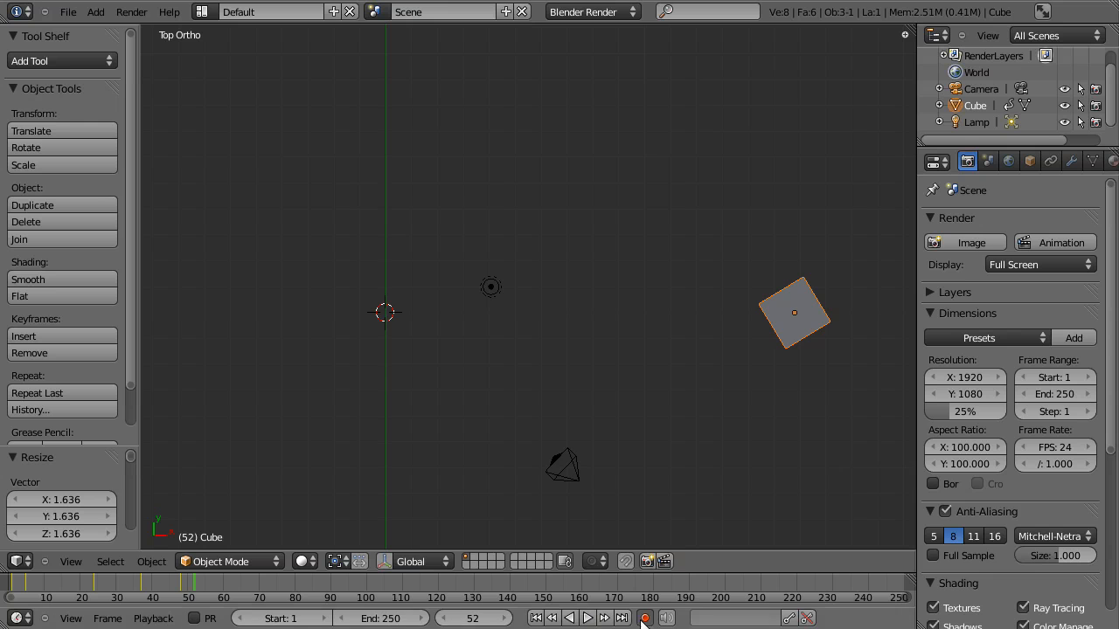
- Play the animation from the first frame, stop it, and jump to the last and first frames of the range
{"action": "left_click", "coordinate": [535, 618]}
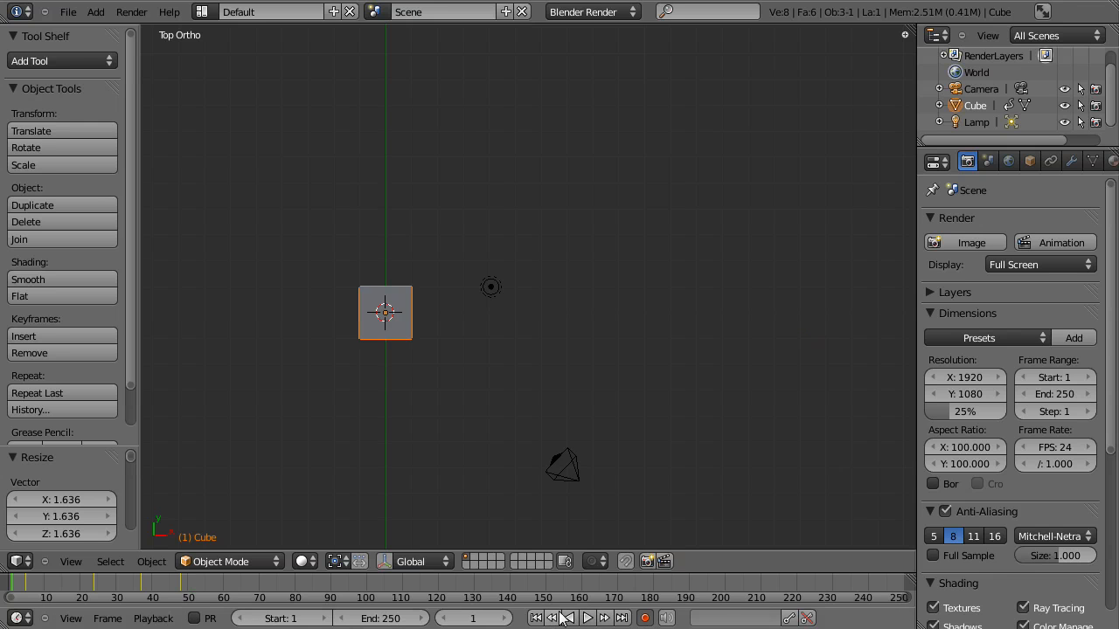
{"action": "left_click", "coordinate": [588, 619]}
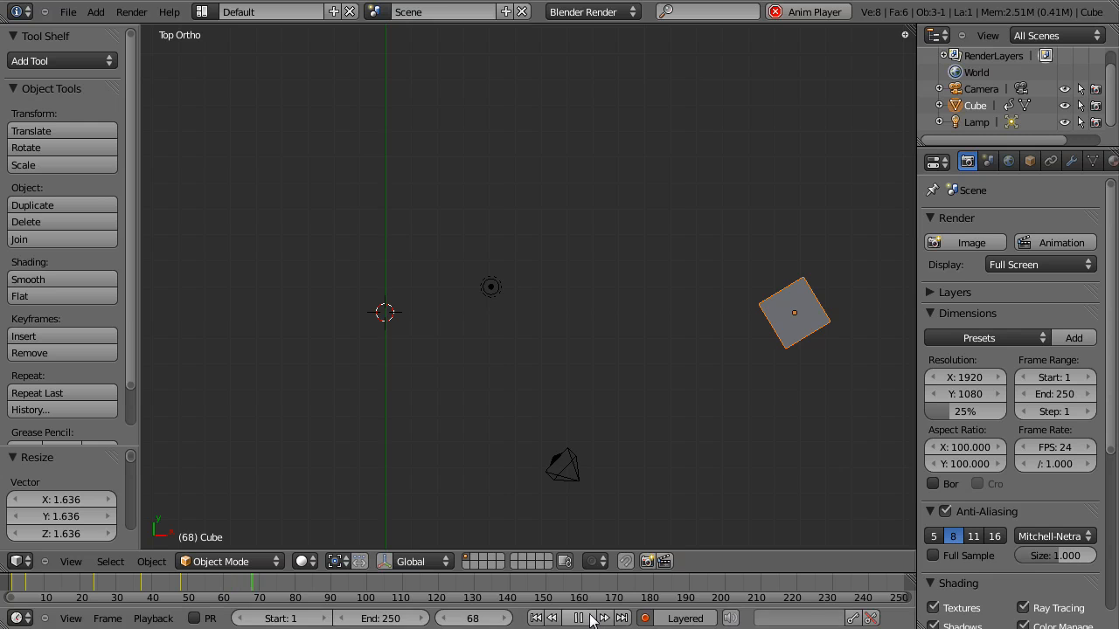
{"action": "left_click", "coordinate": [589, 619]}
{"action": "left_click", "coordinate": [623, 619]}
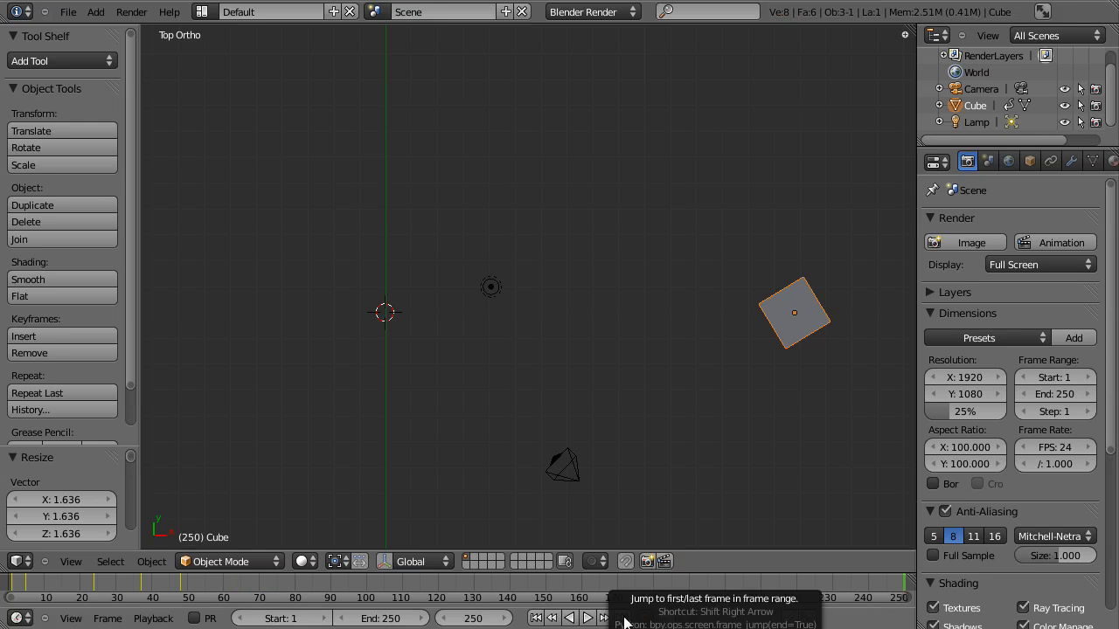
{"action": "left_click", "coordinate": [536, 617]}
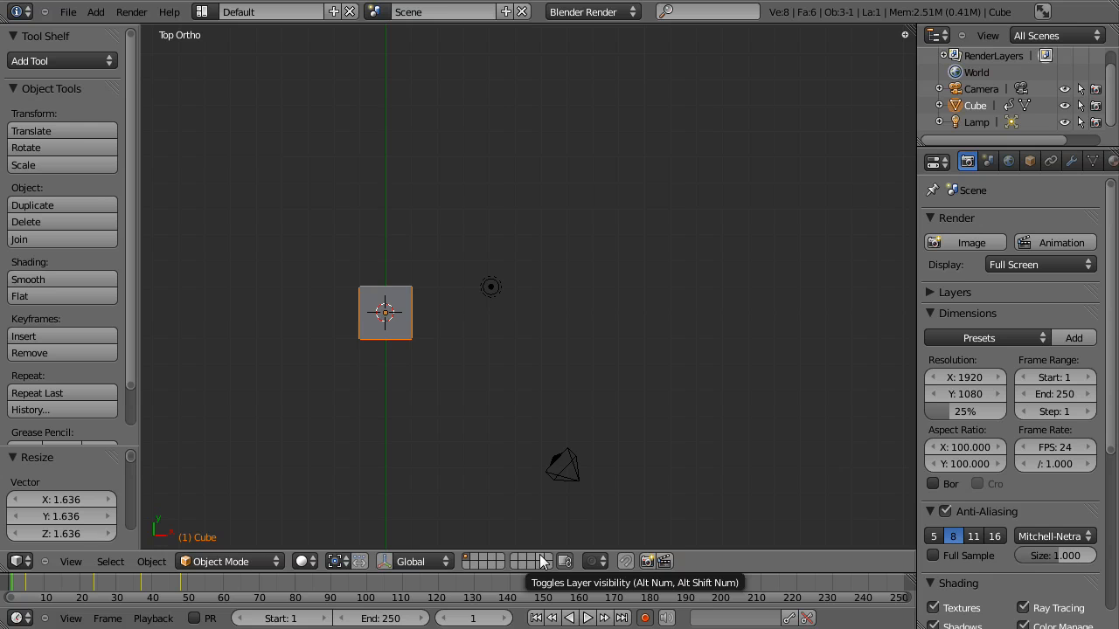
- Go to the last keyframe at frame 48 and make it the end frame of the animation range
{"action": "left_click", "coordinate": [180, 583]}
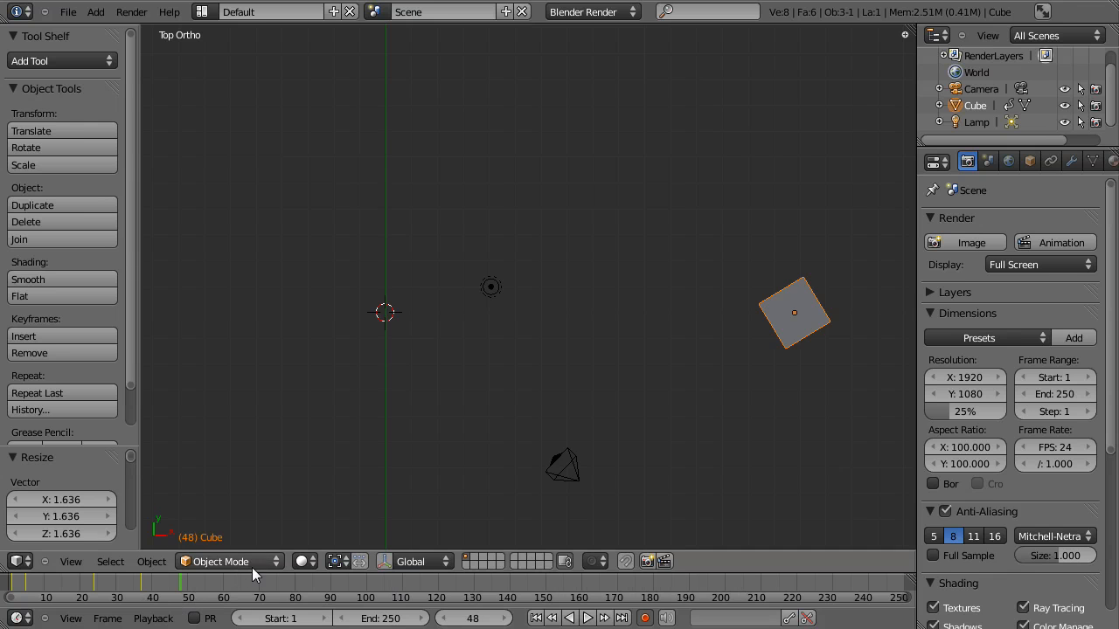
{"action": "left_click", "coordinate": [411, 614]}
{"action": "left_click", "coordinate": [406, 618]}
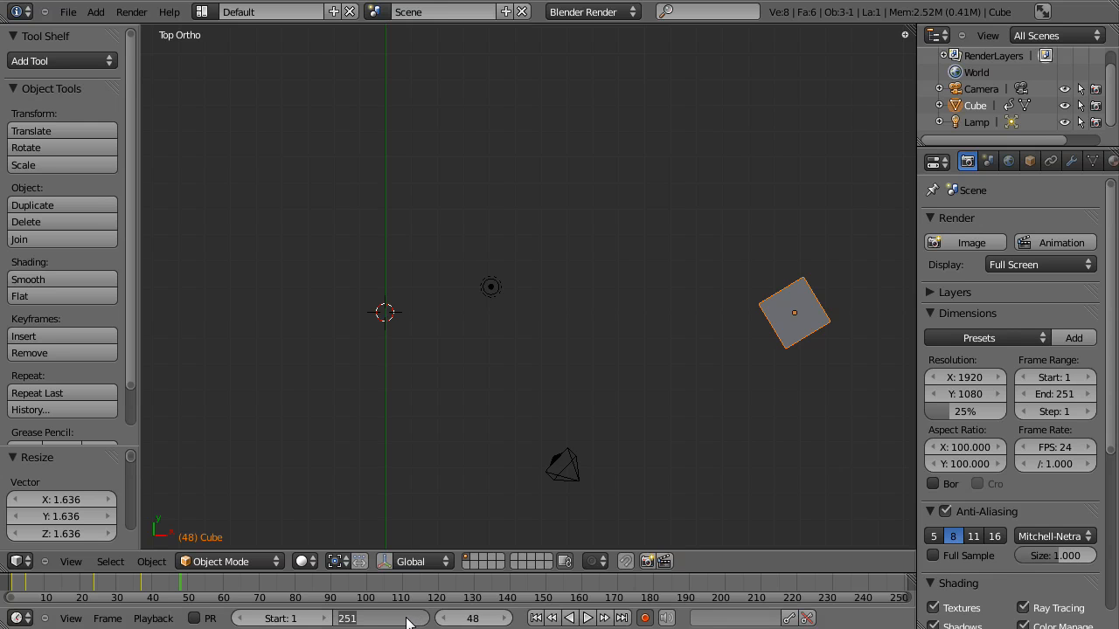
{"action": "type", "text": "8"}
{"action": "key", "text": "Return"}
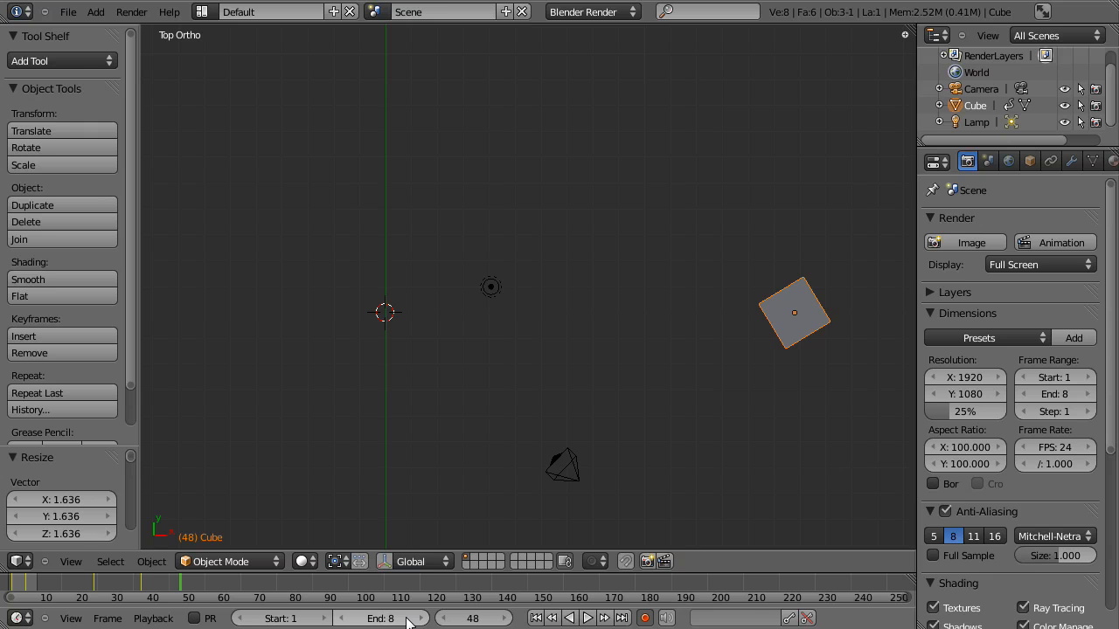
{"action": "left_click", "coordinate": [406, 619]}
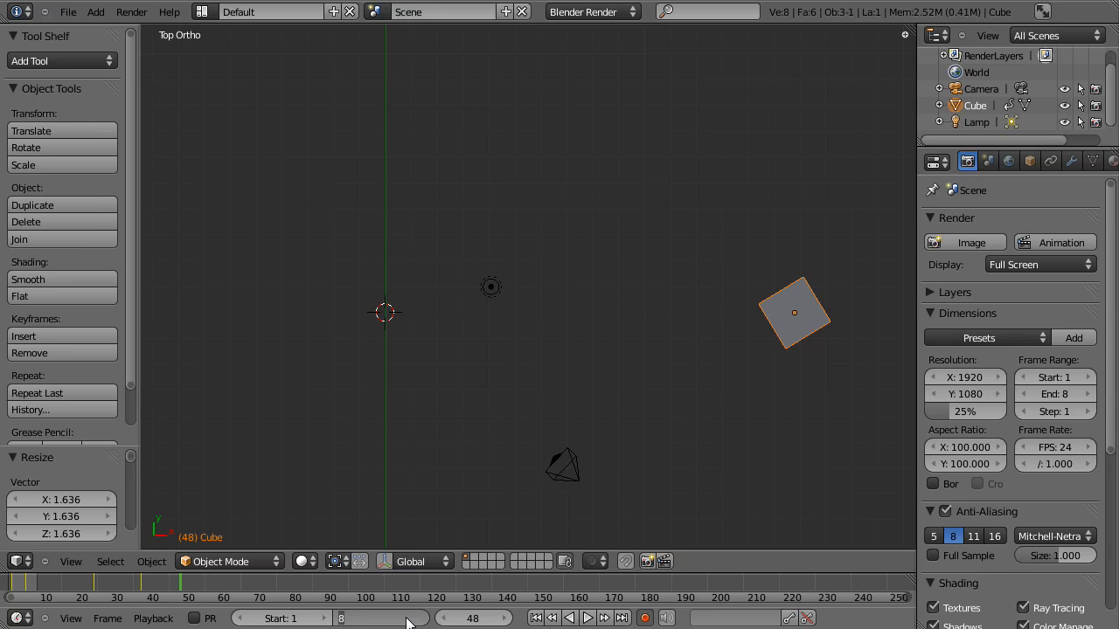
{"action": "type", "text": "48"}
{"action": "key", "text": "Return"}
{"action": "mouse_move", "coordinate": [406, 623]}
{"action": "left_mouse_down"}
{"action": "mouse_move", "coordinate": [524, 622]}
{"action": "mouse_move", "coordinate": [350, 622]}
{"action": "mouse_move", "coordinate": [502, 623]}
{"action": "mouse_move", "coordinate": [451, 624]}
{"action": "left_mouse_up"}
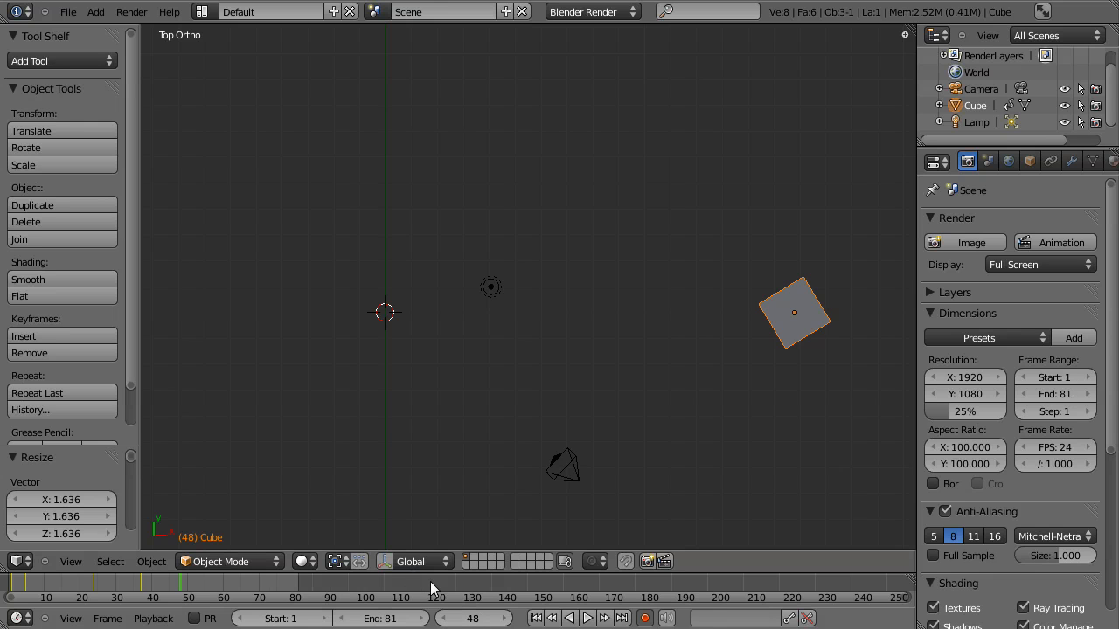
{"action": "key", "text": "e"}
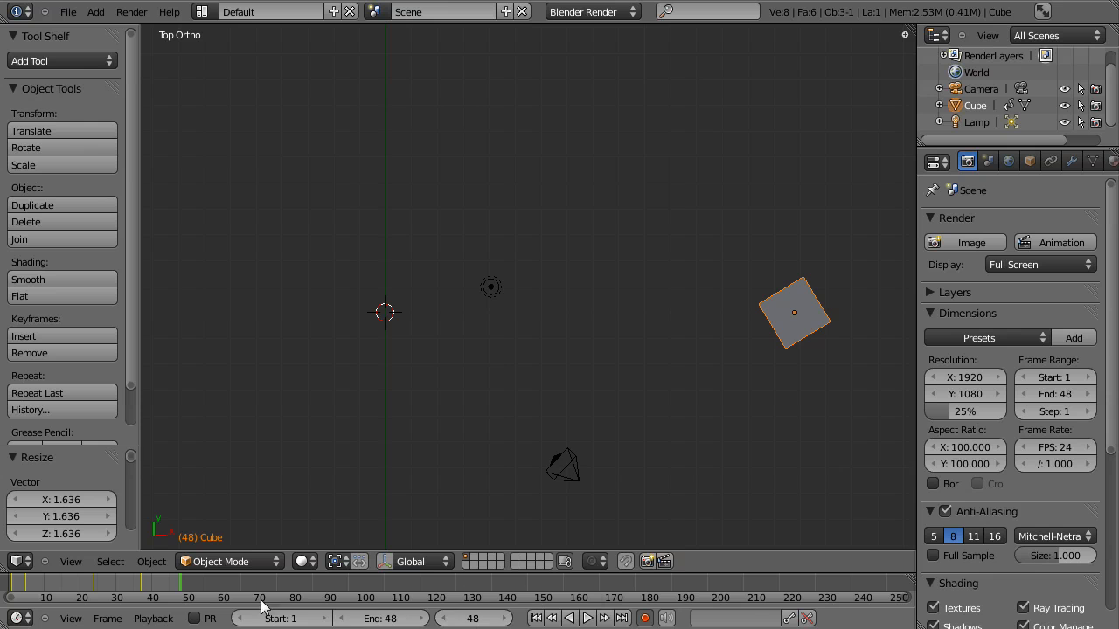
- Play the shortened animation from the first frame, view it from an angled perspective, and stop playback
{"action": "left_click", "coordinate": [538, 618]}
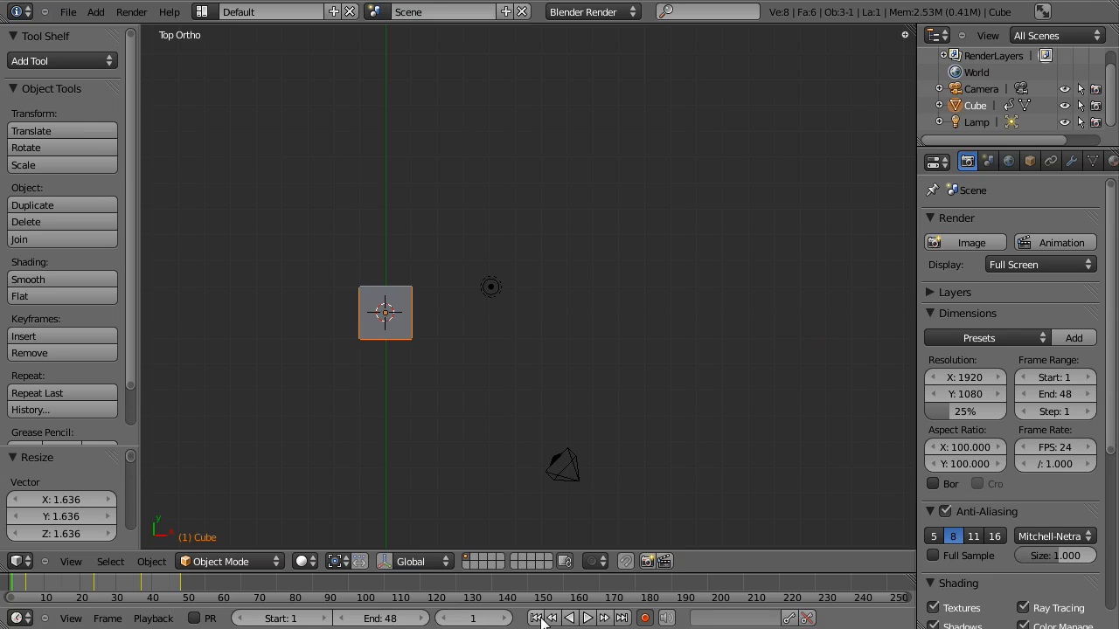
{"action": "left_click", "coordinate": [587, 618]}
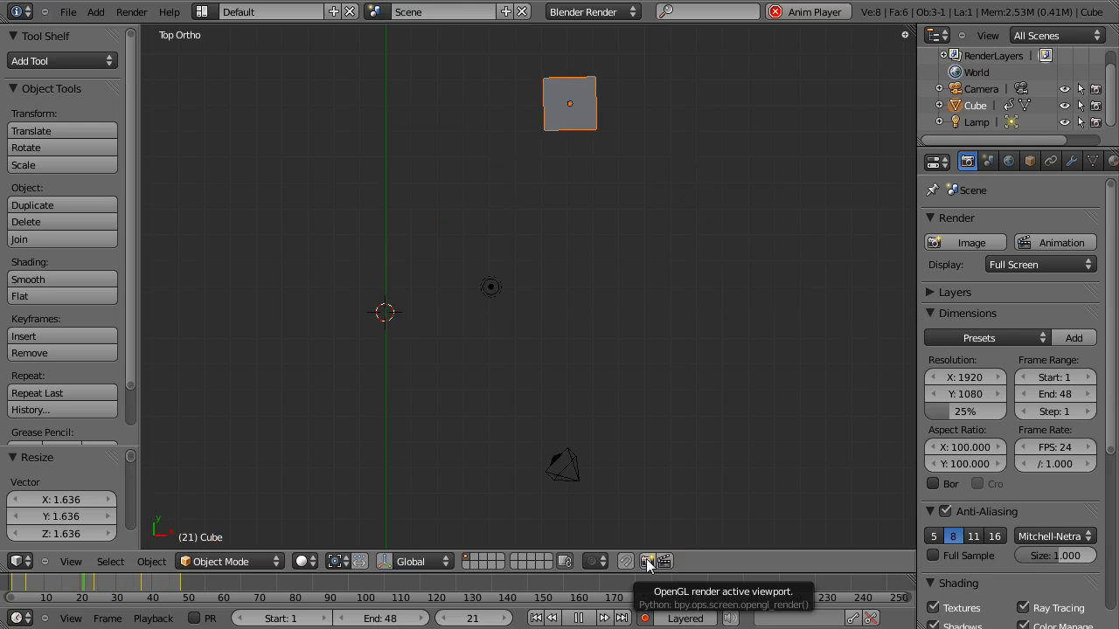
{"action": "middle_click_drag", "start_coordinate": [563, 436], "coordinate": [457, 419]}
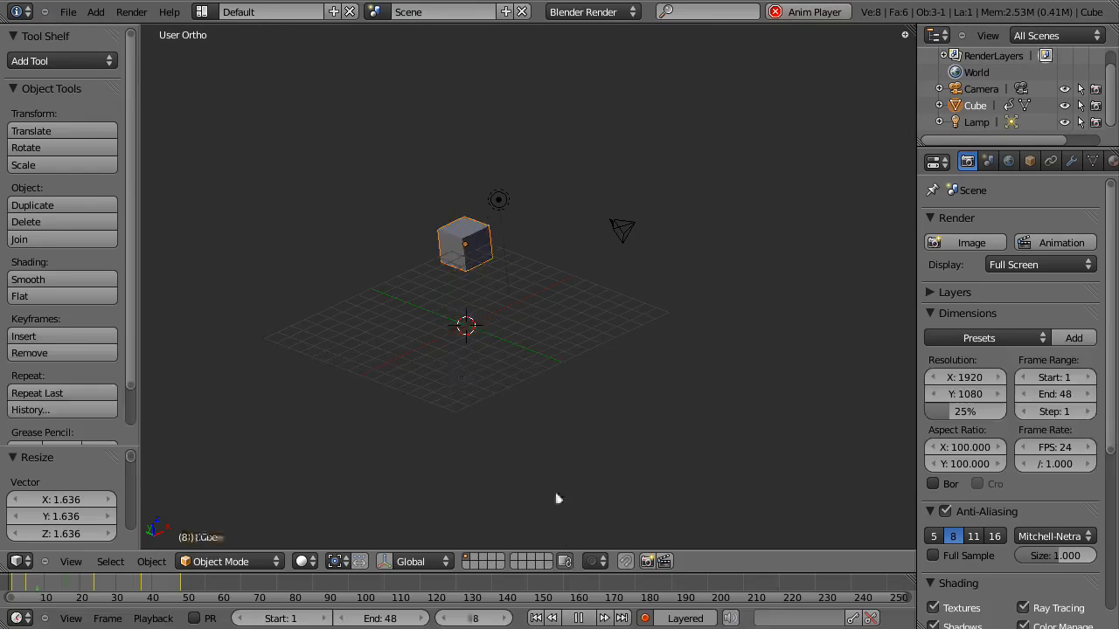
{"action": "left_click", "coordinate": [581, 619]}
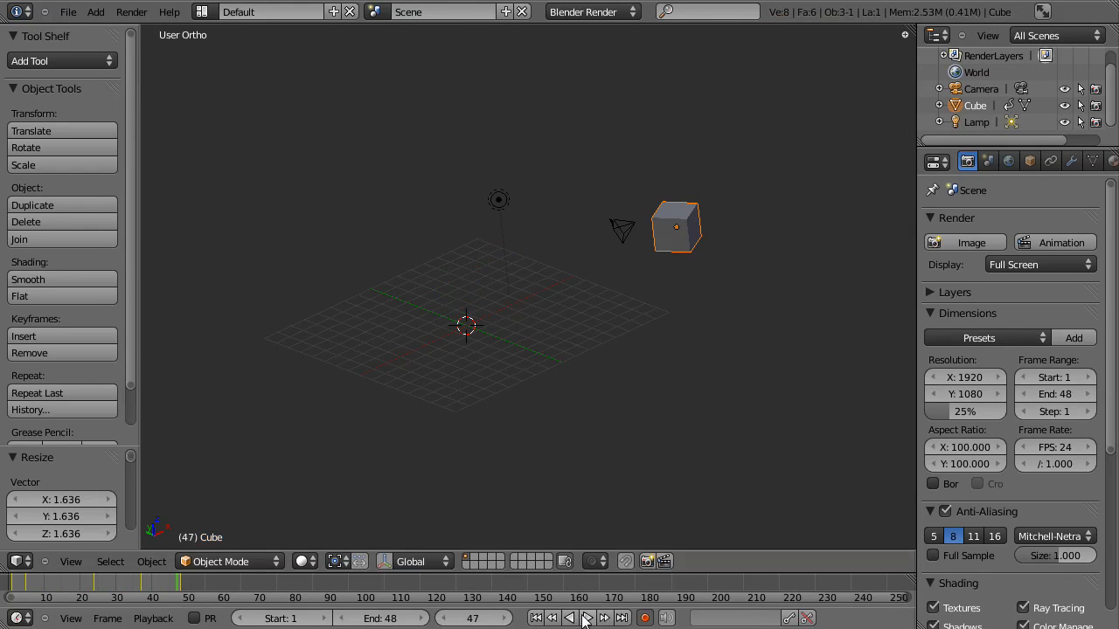